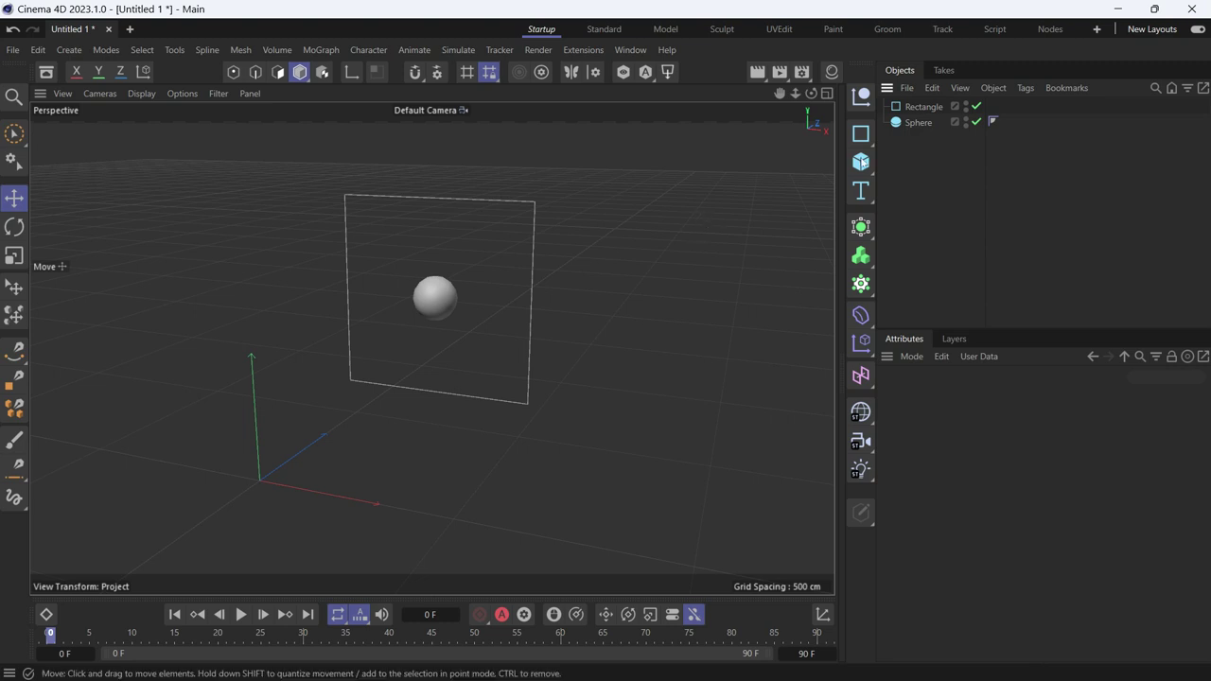
# Step: Select the Sphere to show its position of about X 455.7 cm, Y 487.7 cm
pyautogui.moveTo(911, 130)
pyautogui.mouseDown()
pyautogui.moveTo(924, 110)
pyautogui.moveTo(918, 131)
pyautogui.mouseUp()
pyautogui.click(919, 131)
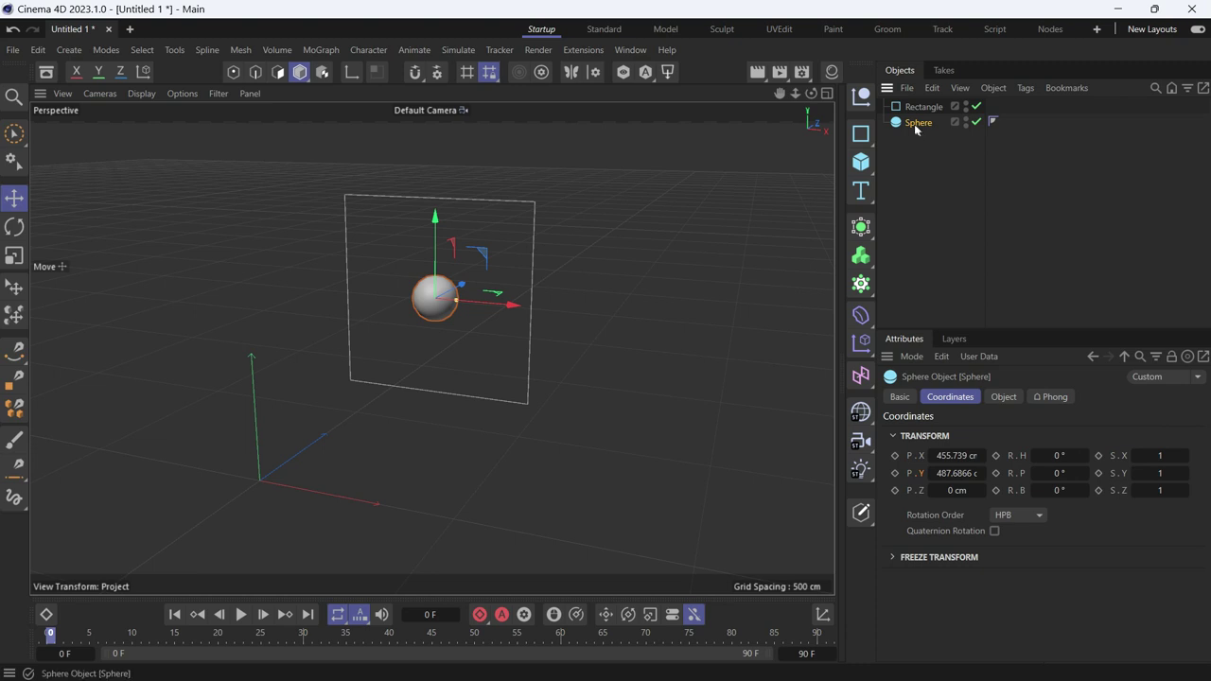
# Step: Nest the Sphere under the Rectangle and check the Rectangle's X 455.739 cm, Y 487.6866 cm offset
pyautogui.moveTo(917, 125); pyautogui.dragTo(920, 109)
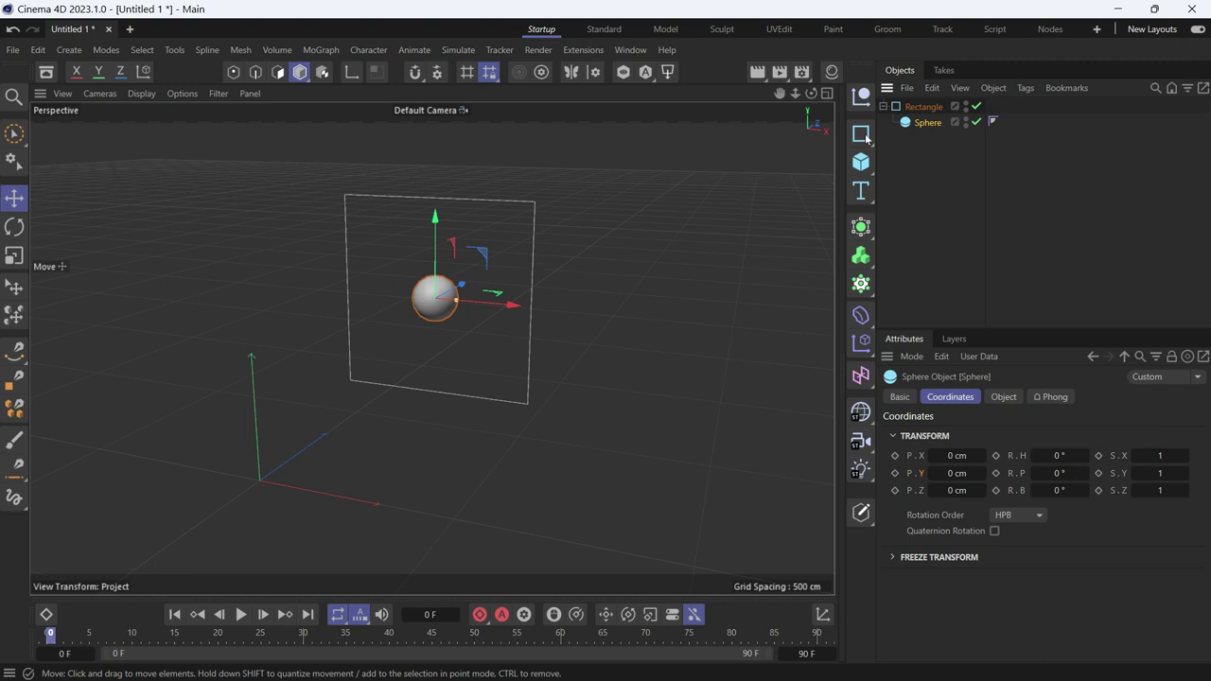
pyautogui.click(927, 112)
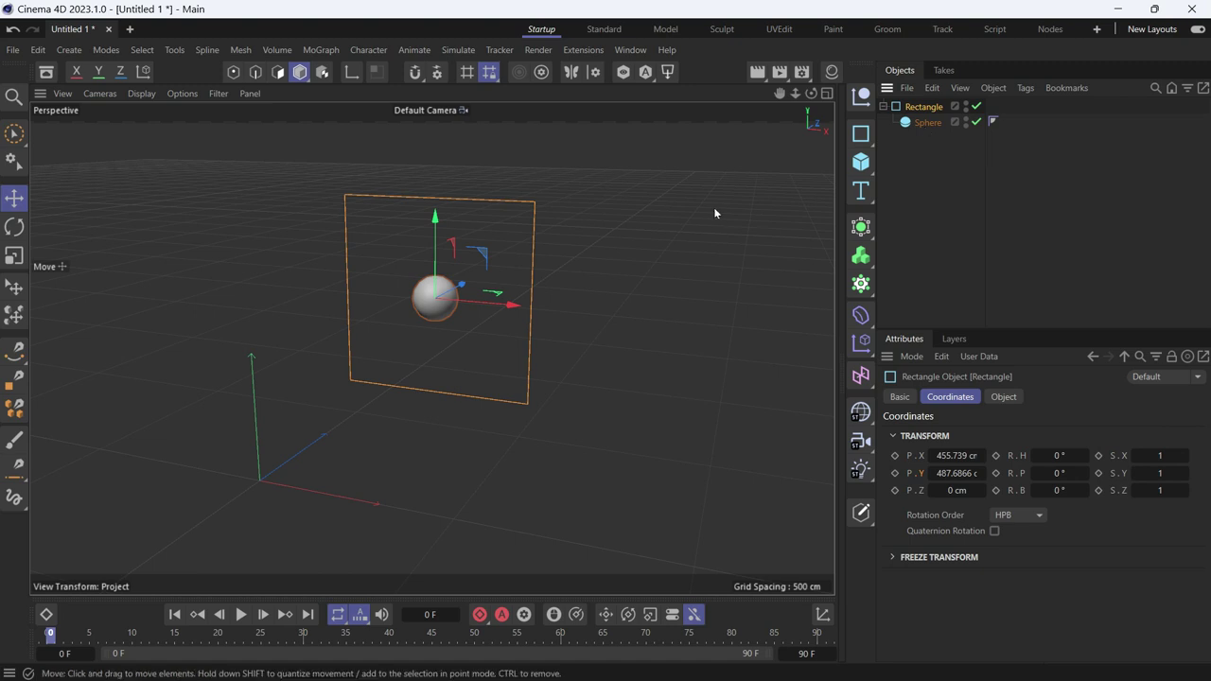
# Step: Enable the layer's viewport and manager visibility so triangles X and Y reappear
pyautogui.click(953, 339)
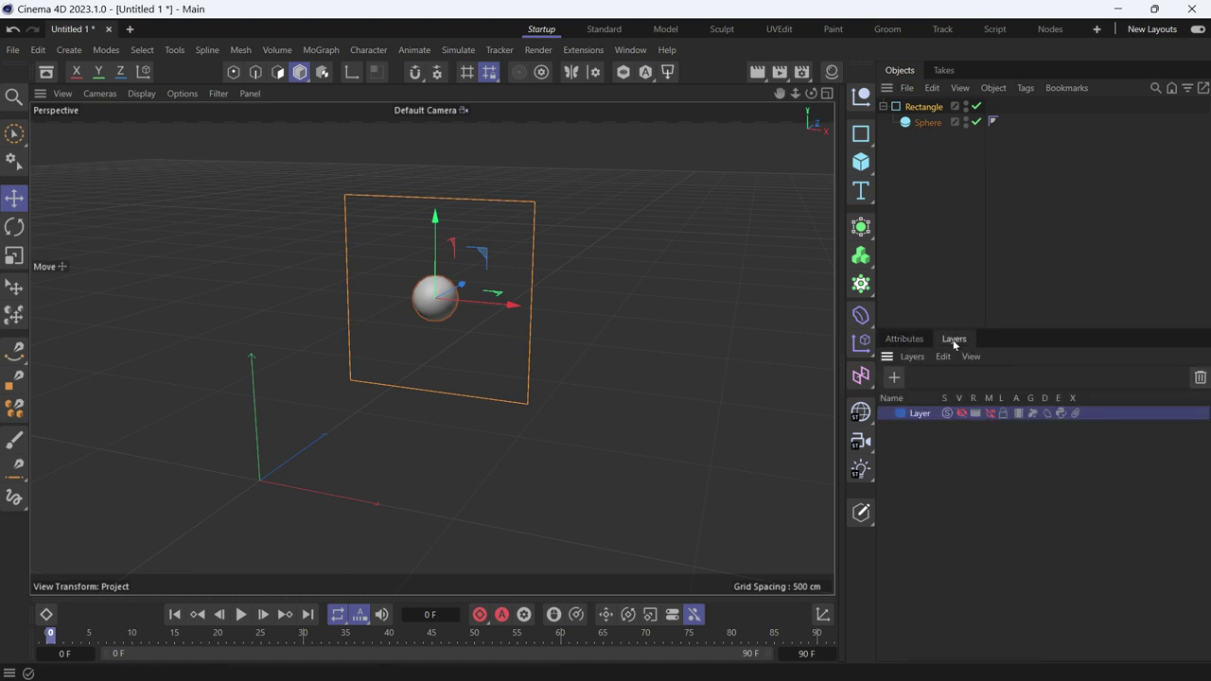
pyautogui.click(961, 414)
pyautogui.click(988, 415)
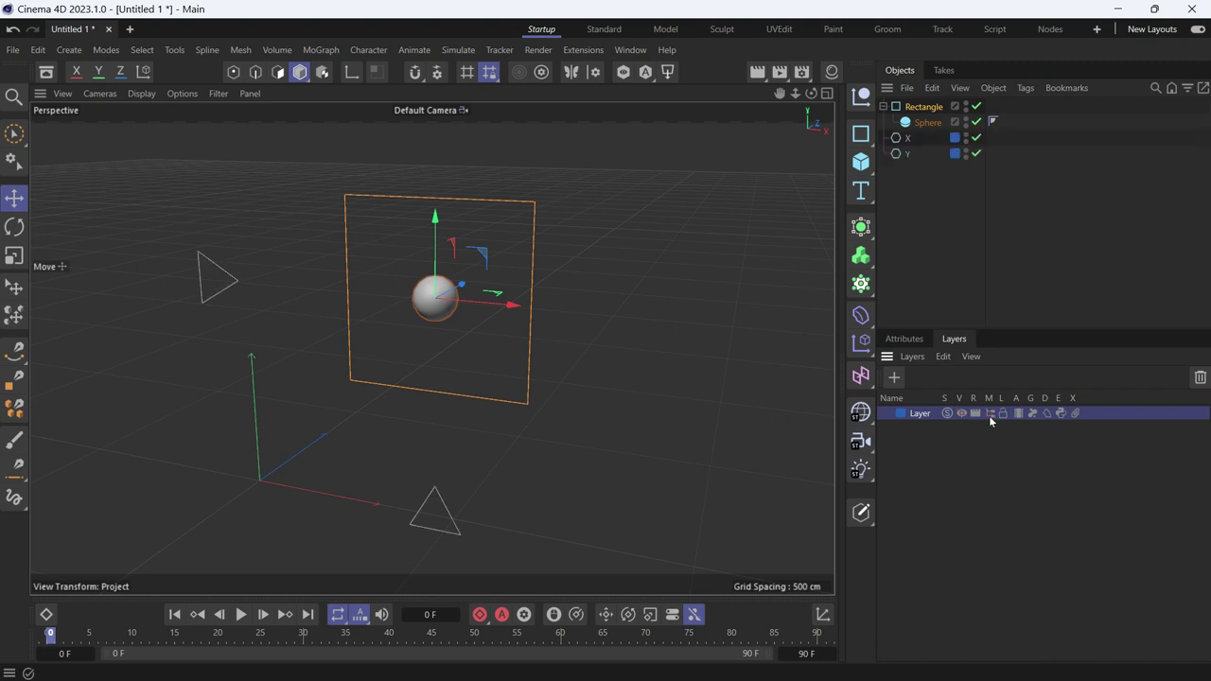
pyautogui.click(904, 340)
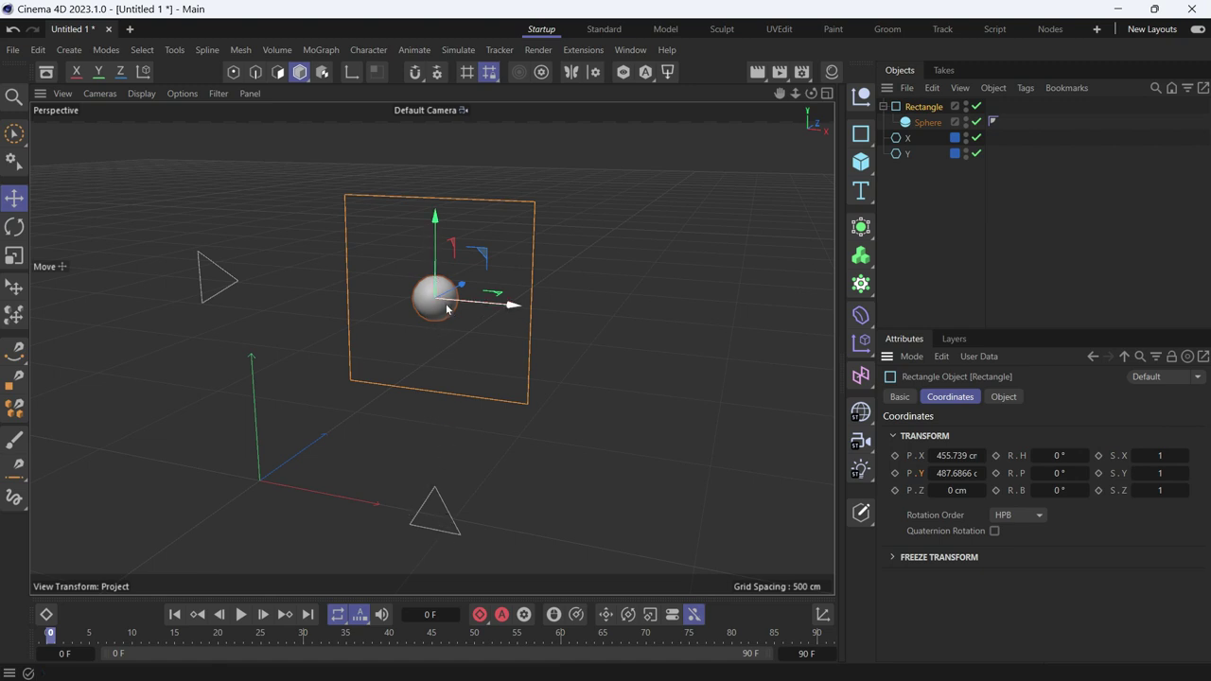
# Step: Add an XPresso tag to the Rectangle
pyautogui.rightClick(918, 108)
pyautogui.moveTo(955, 189)
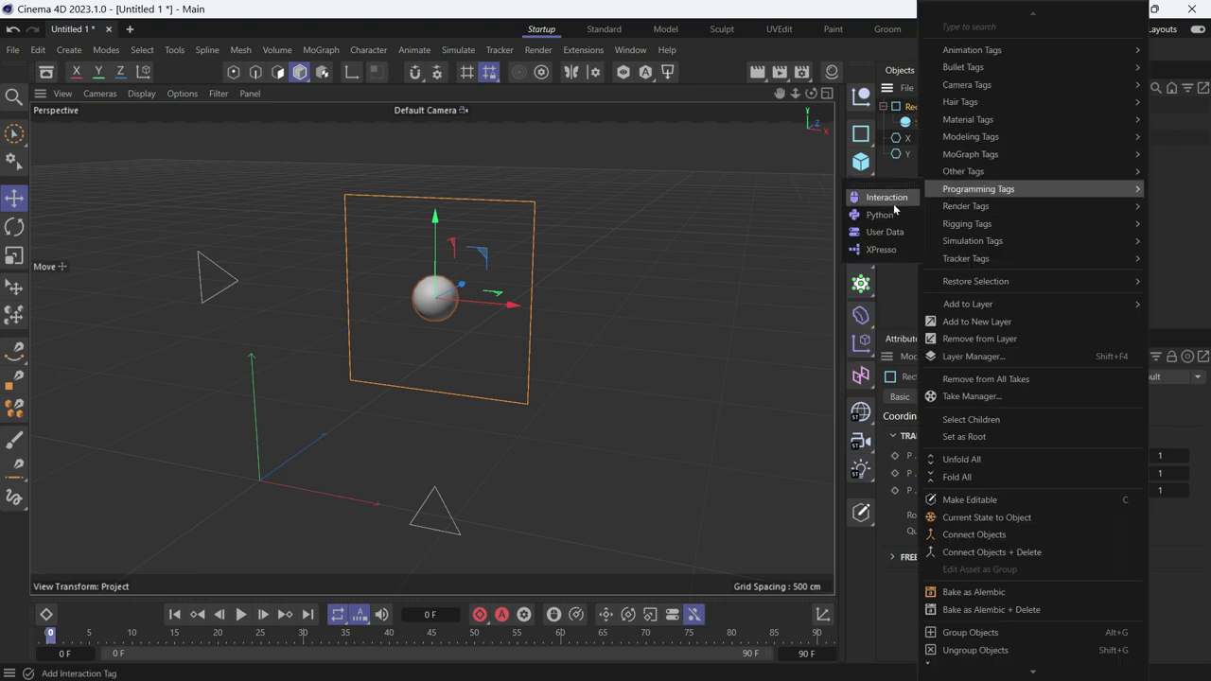
pyautogui.click(888, 256)
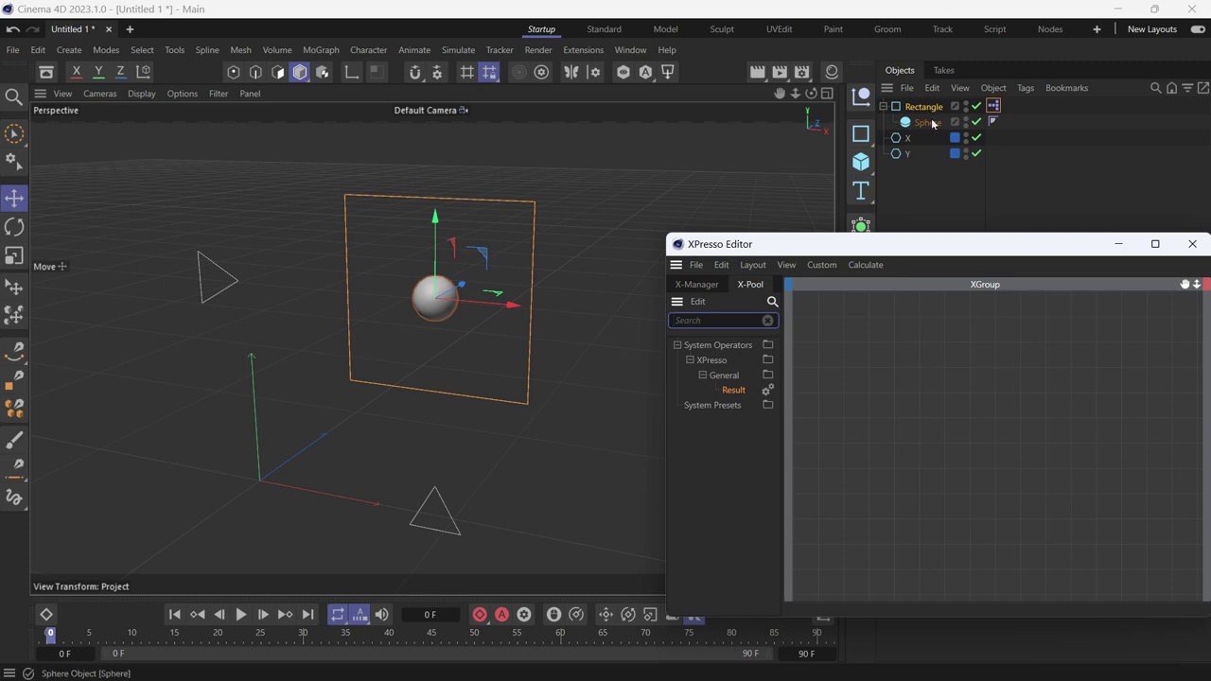
# Step: Place the Sphere and the X and Y triangles in the XPresso graph as object nodes
pyautogui.moveTo(927, 122); pyautogui.dragTo(855, 350)
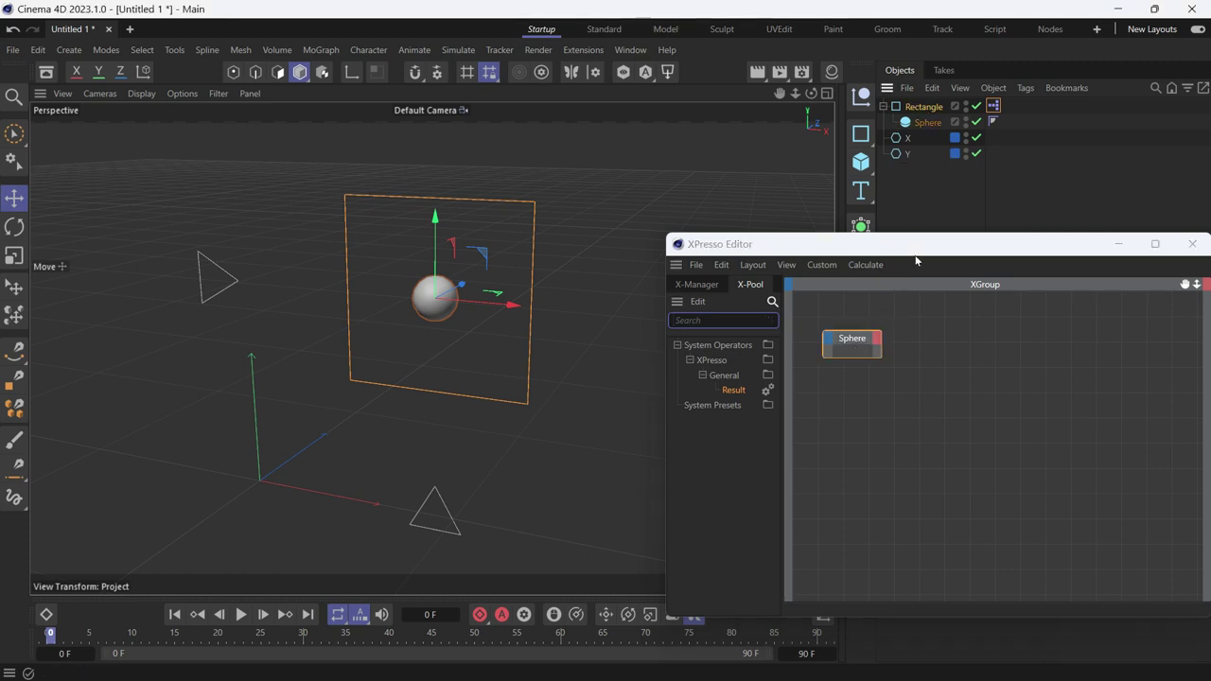
pyautogui.moveTo(918, 247); pyautogui.dragTo(842, 237)
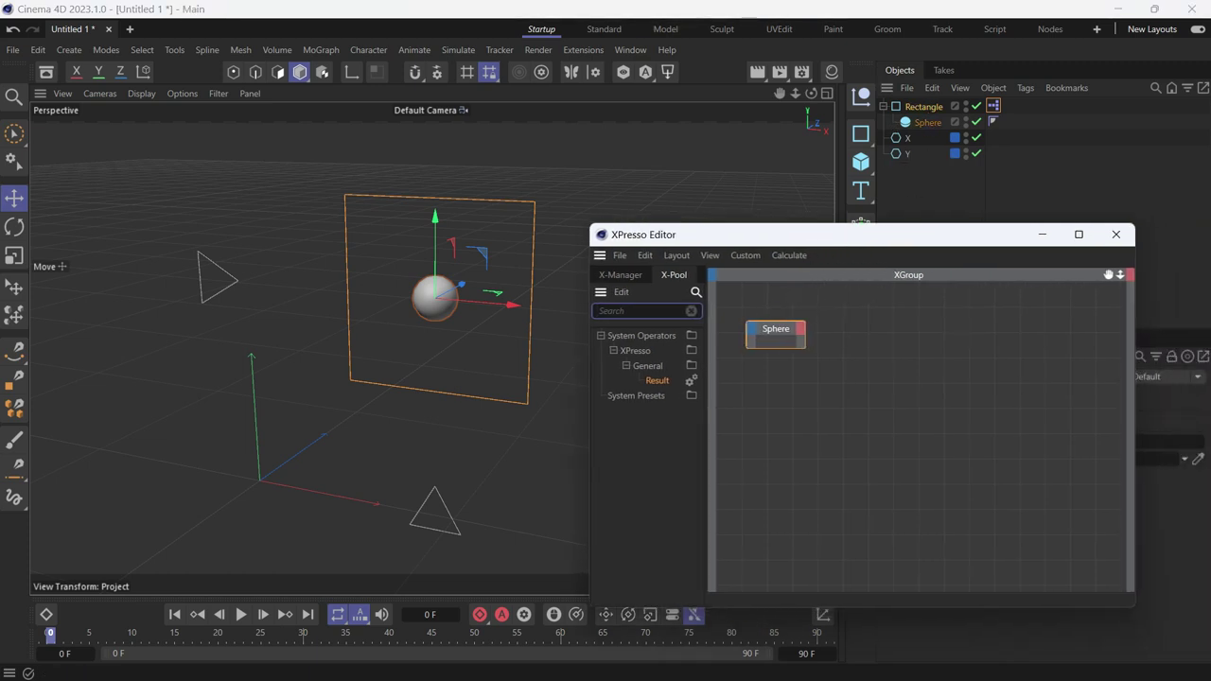
pyautogui.click(695, 313)
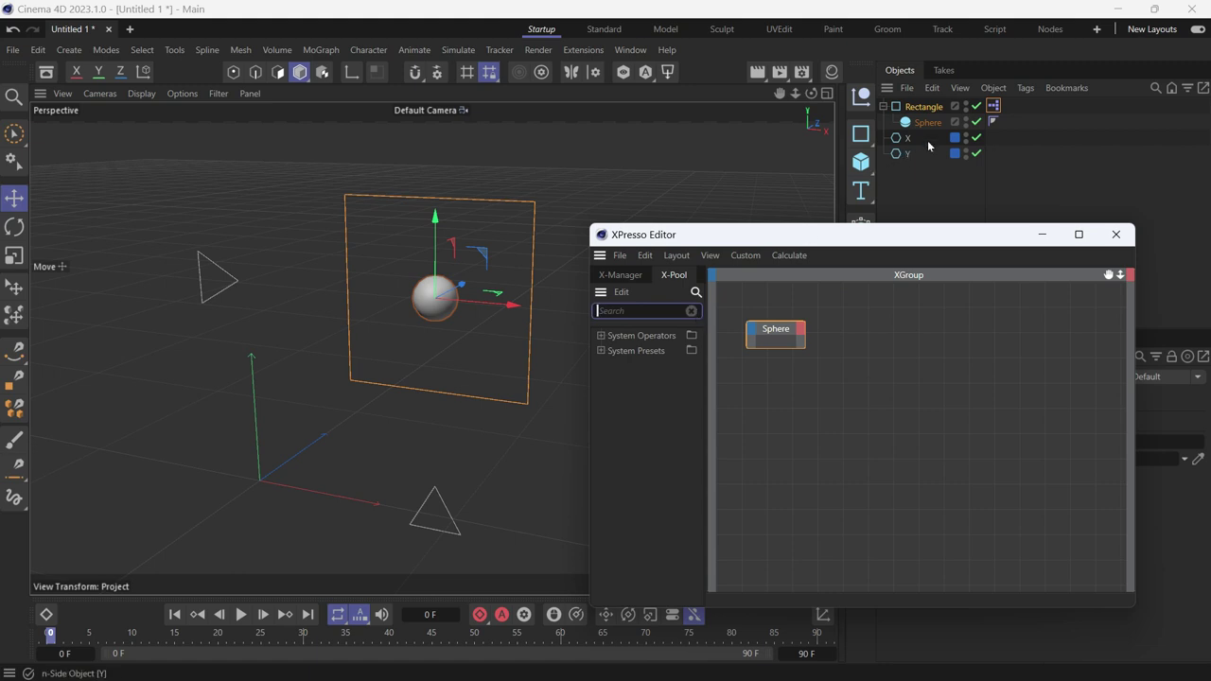
pyautogui.click(900, 154)
pyautogui.moveTo(901, 154); pyautogui.dragTo(937, 440)
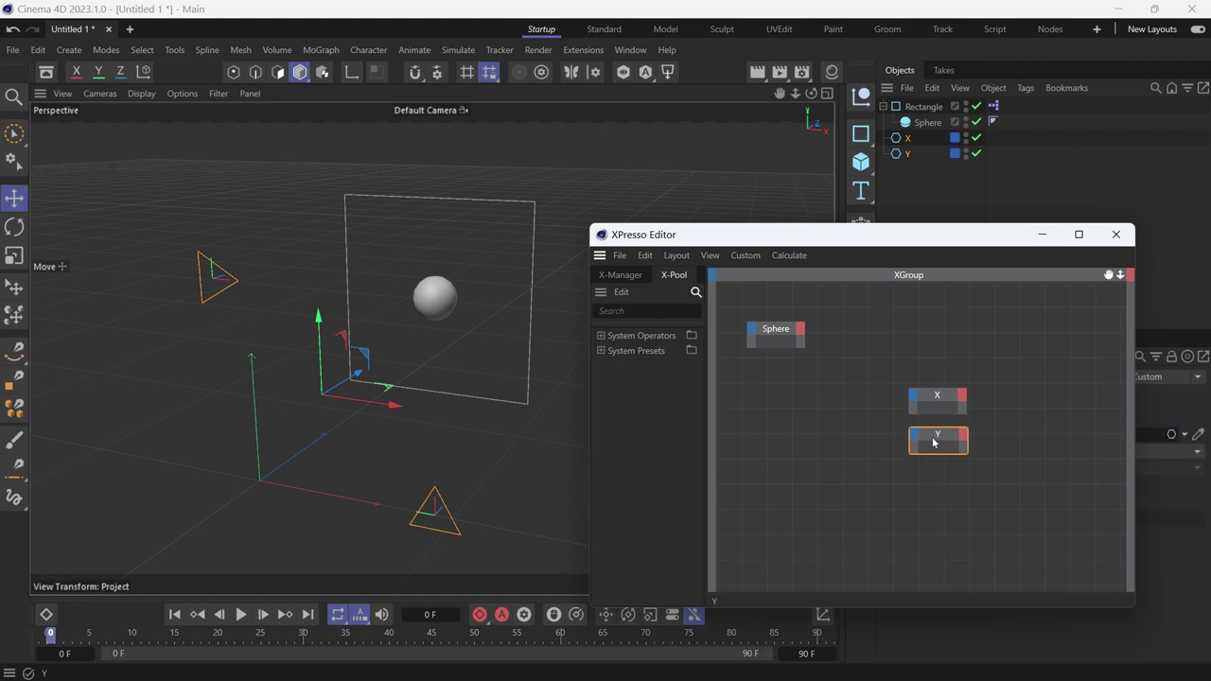
pyautogui.click(783, 330)
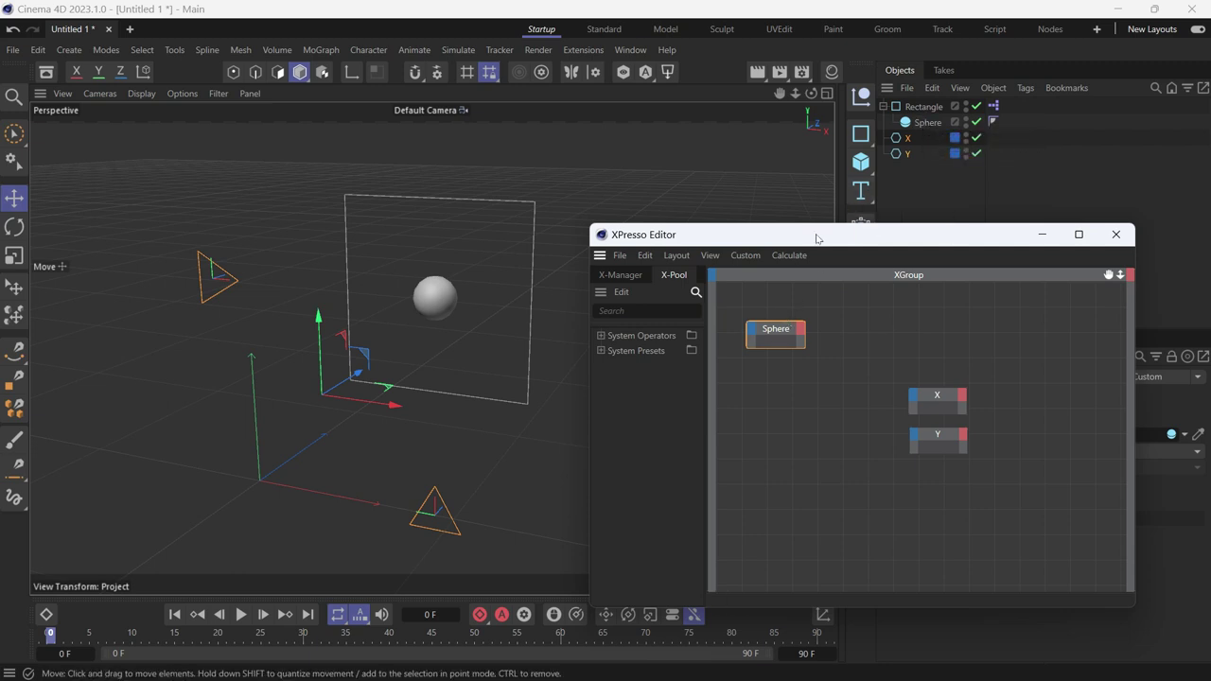
# Step: Add Global Position . X and Global Position . Y output ports to the Sphere node
pyautogui.click(802, 331)
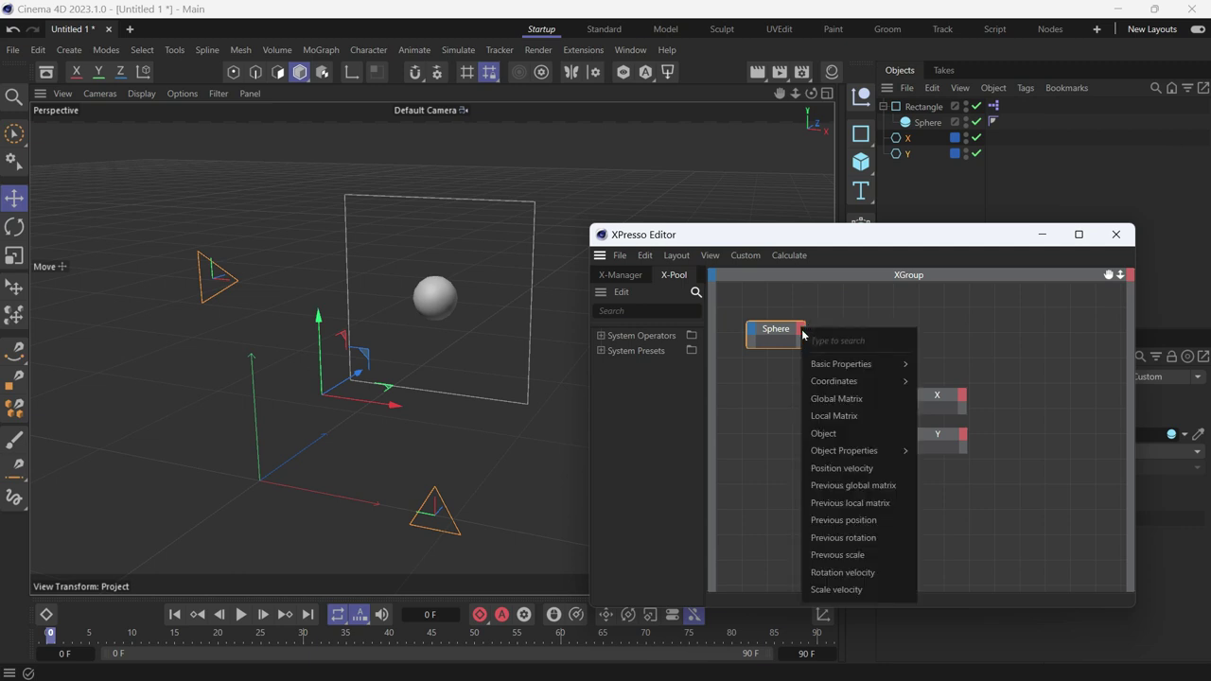
pyautogui.moveTo(823, 384)
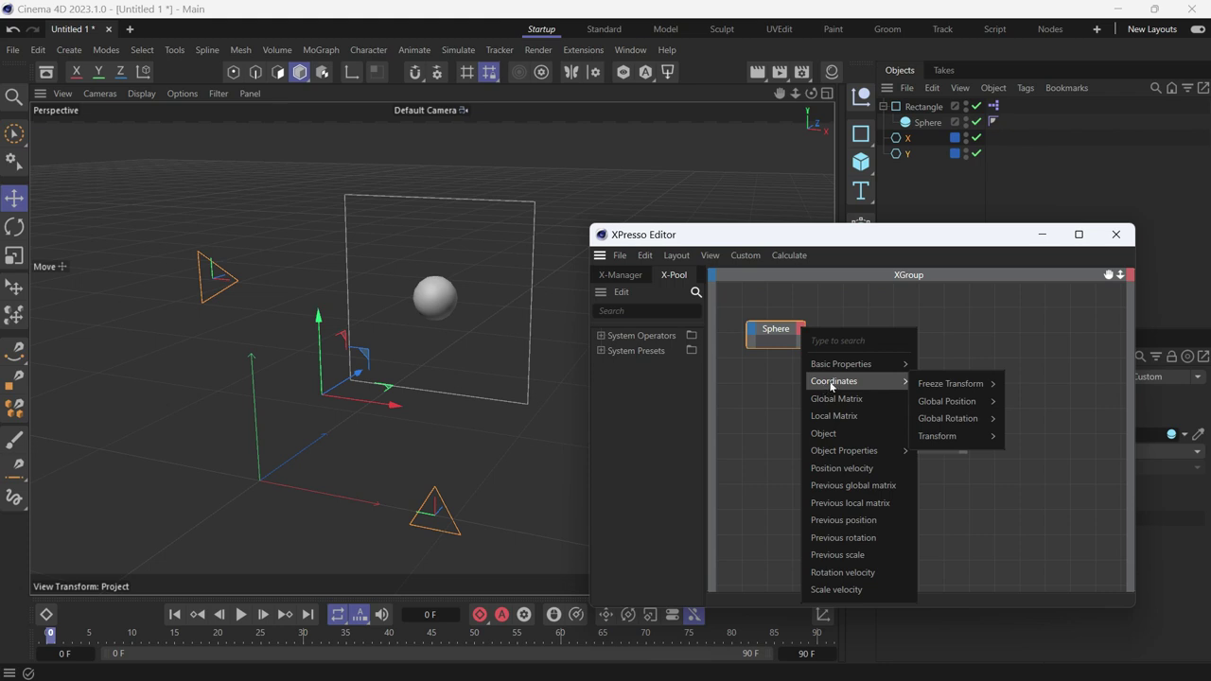
pyautogui.moveTo(950, 406)
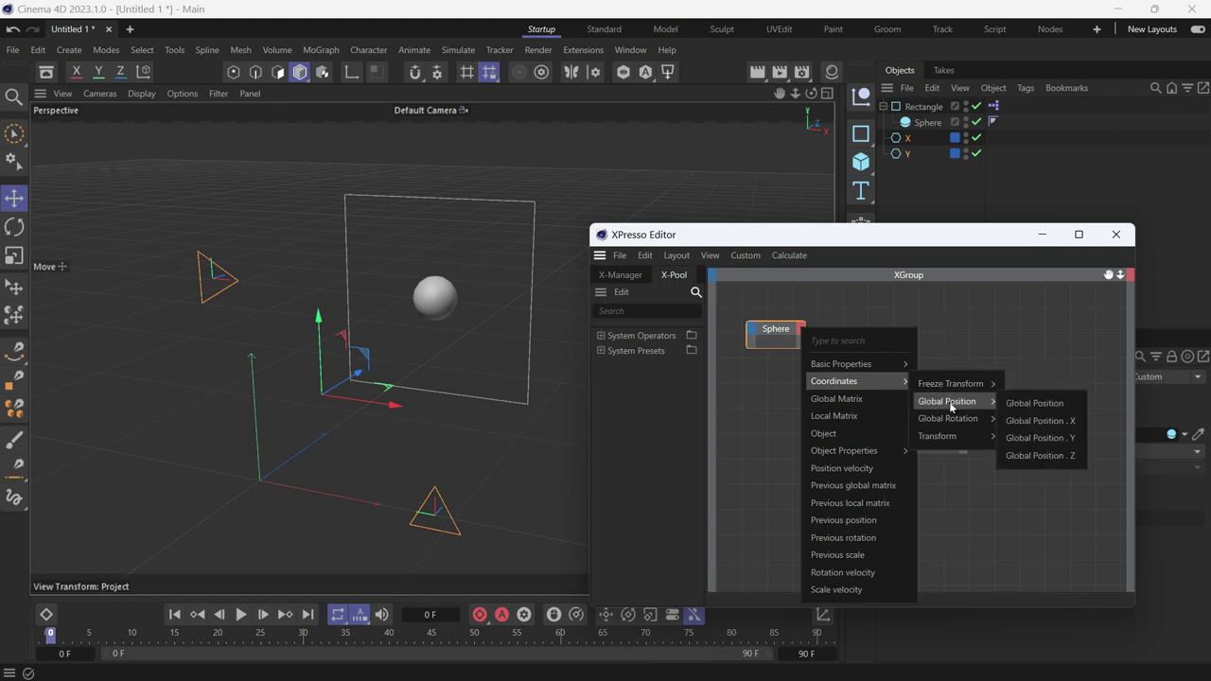
pyautogui.click(1026, 425)
pyautogui.click(802, 330)
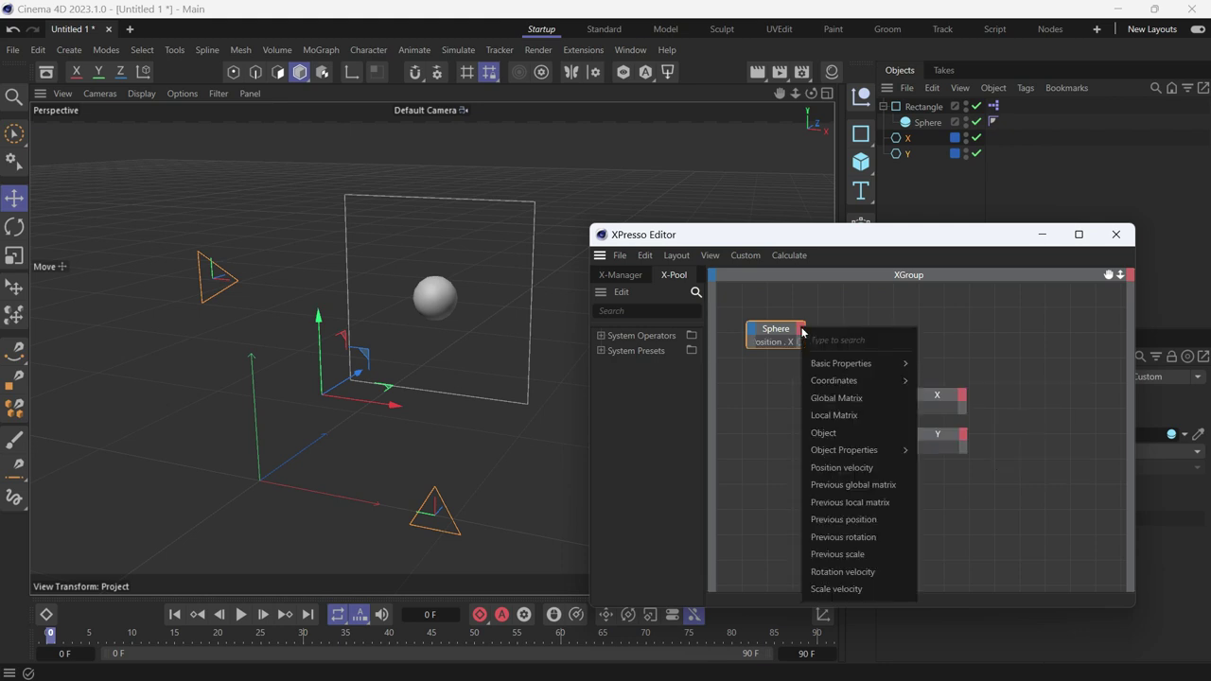
pyautogui.moveTo(979, 401)
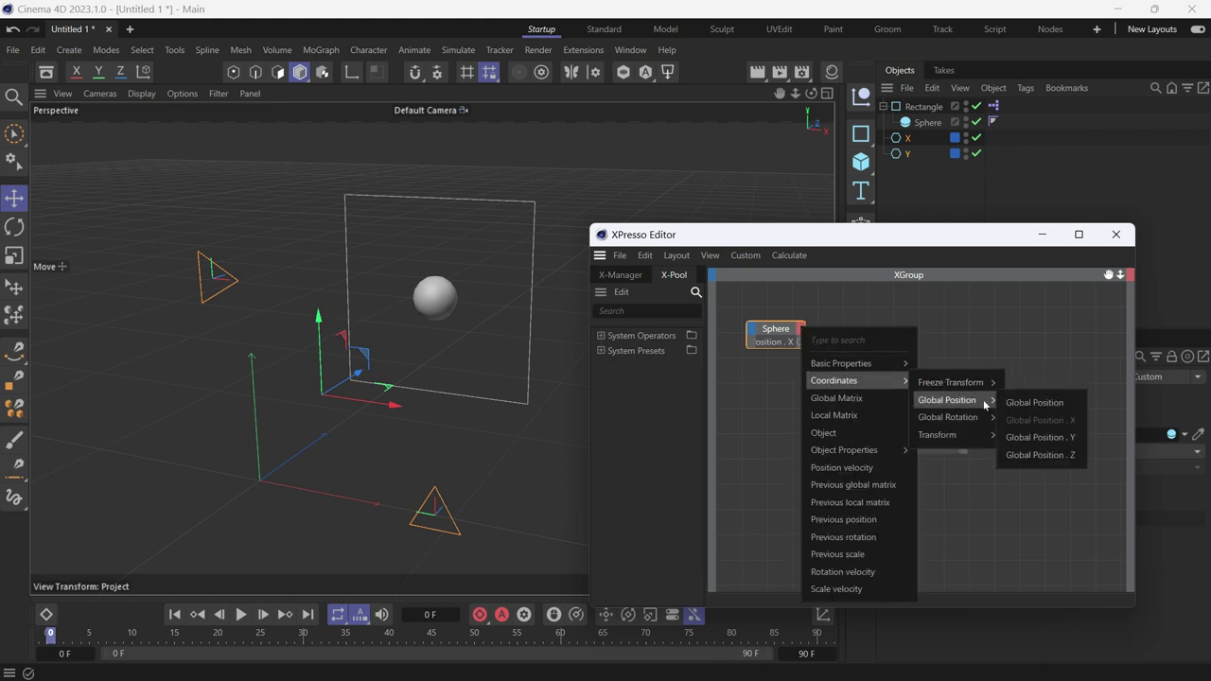
pyautogui.click(1037, 437)
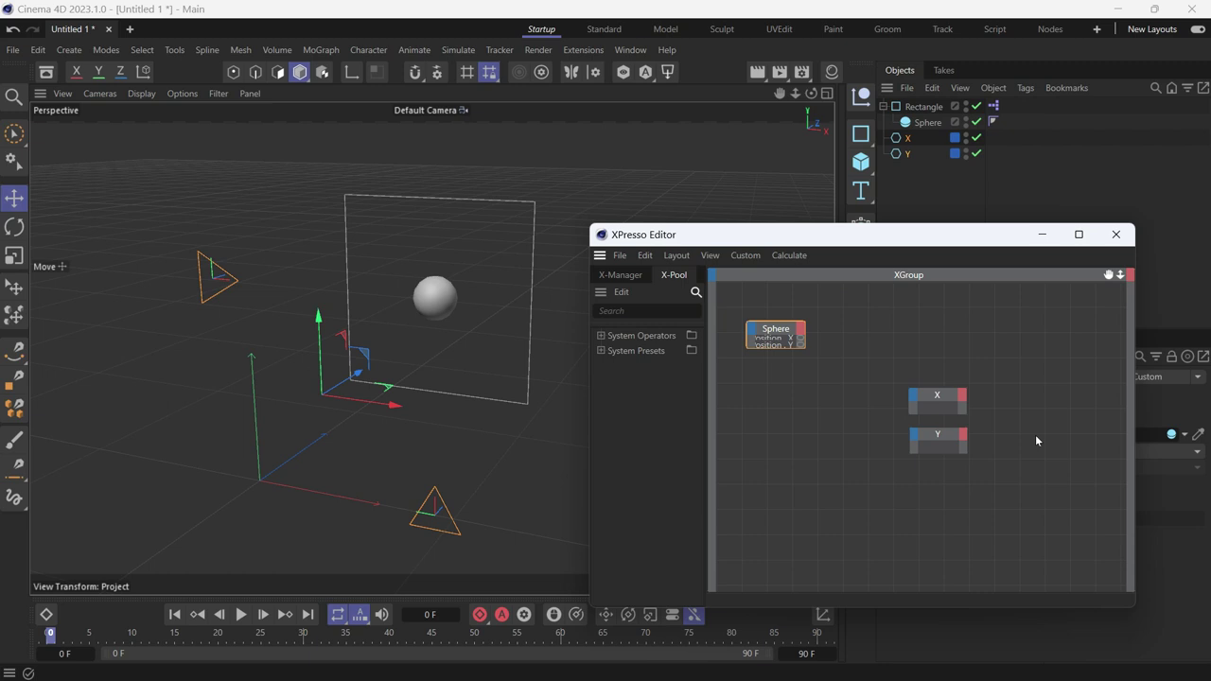
pyautogui.click(773, 331)
pyautogui.moveTo(774, 331); pyautogui.dragTo(755, 322)
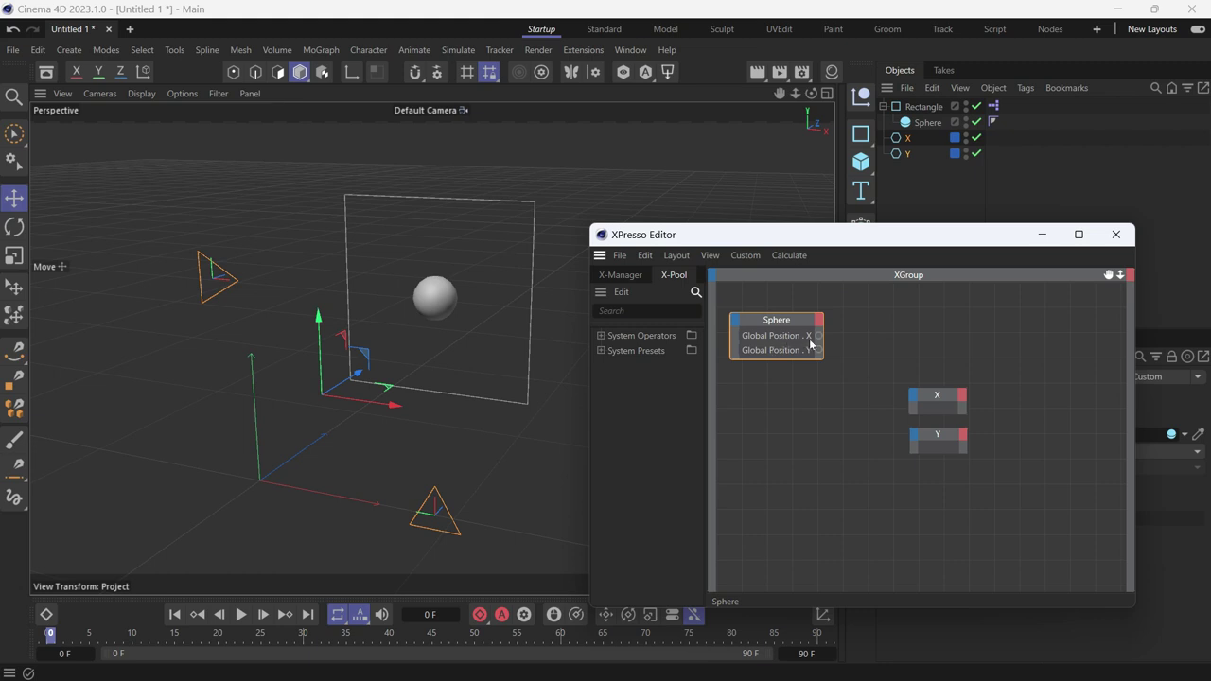
# Step: Add a Position . X input to the X node and a Position . Y input to the Y node
pyautogui.click(934, 397)
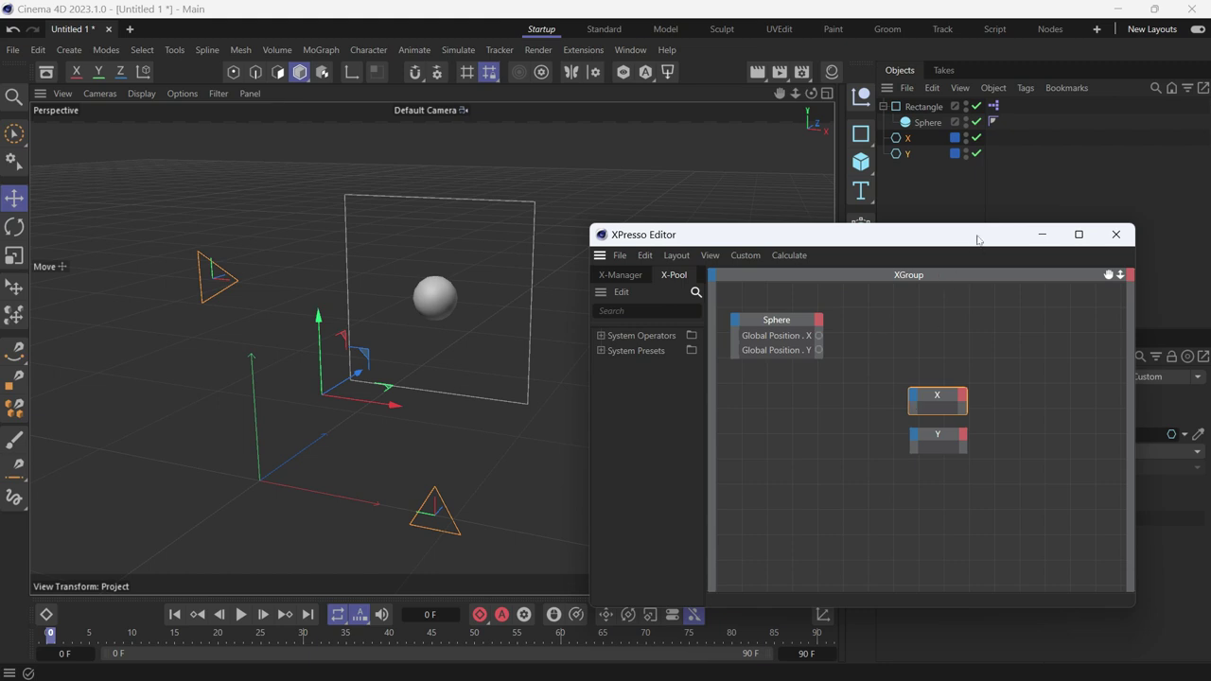
pyautogui.moveTo(978, 239); pyautogui.dragTo(676, 211)
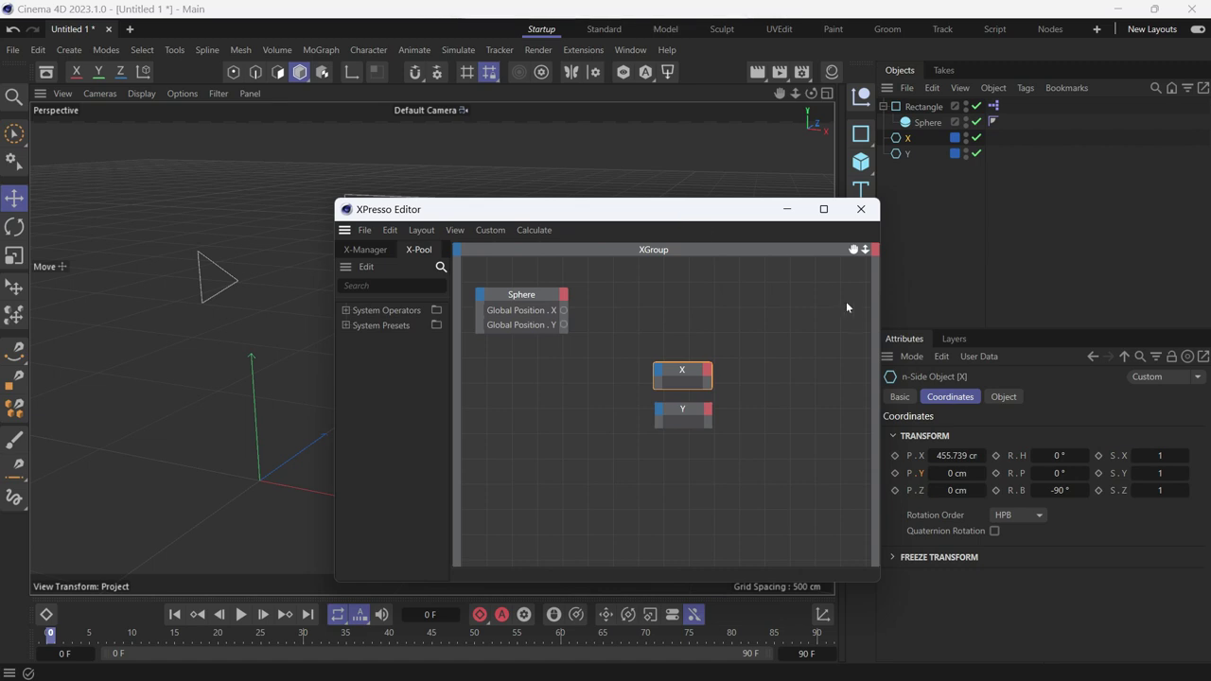
pyautogui.click(969, 418)
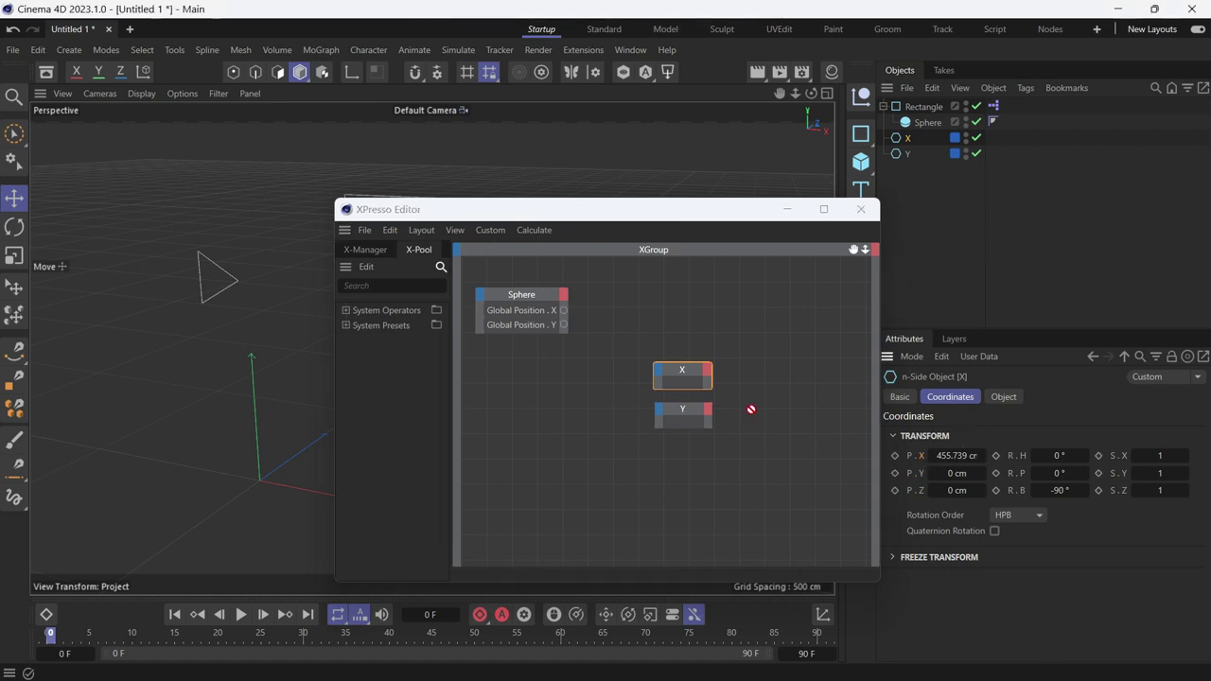
pyautogui.moveTo(659, 387); pyautogui.dragTo(660, 386)
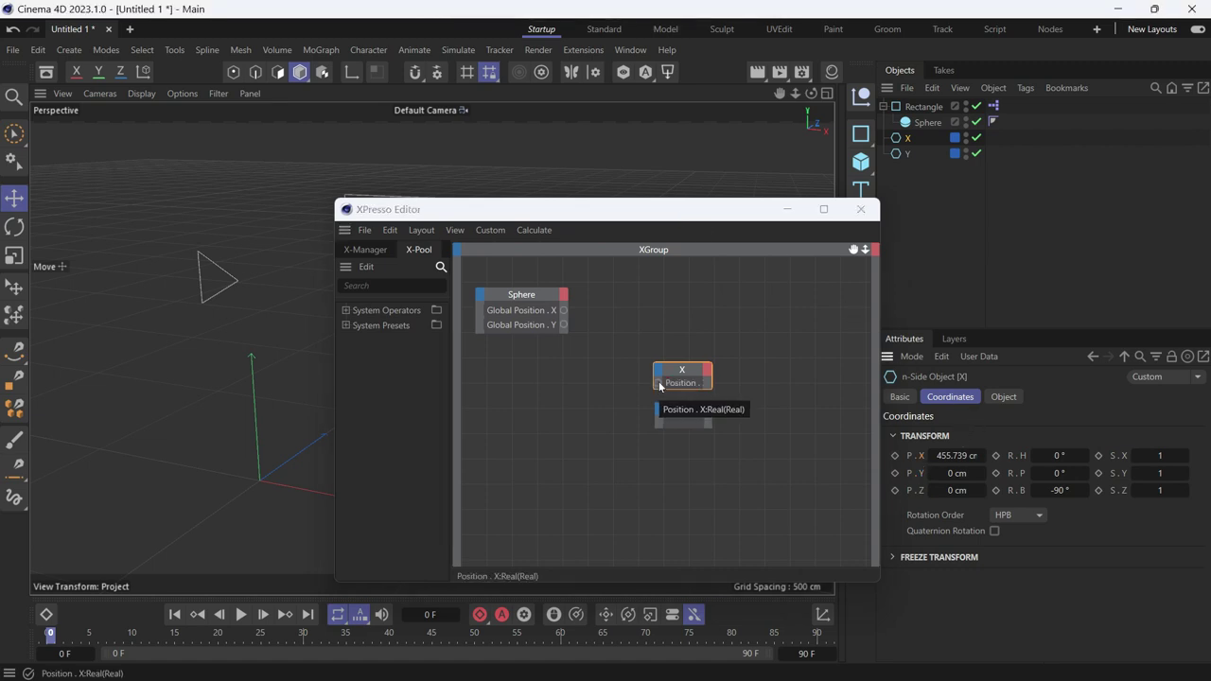
pyautogui.click(904, 155)
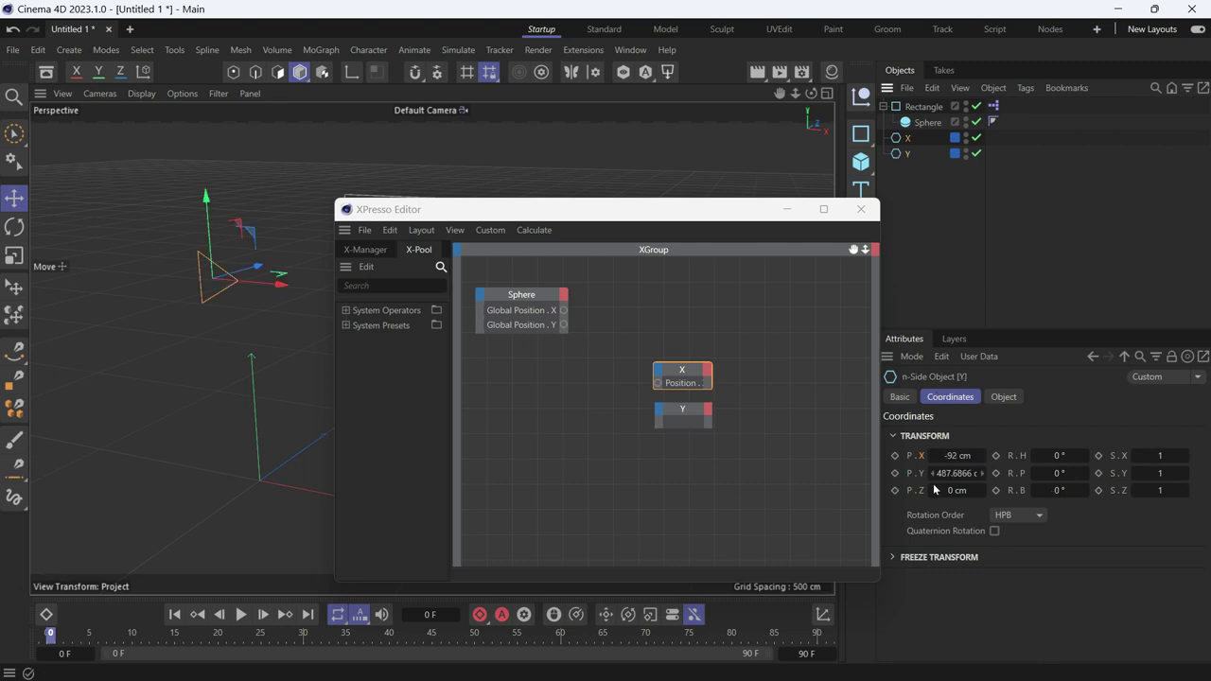
pyautogui.moveTo(920, 476); pyautogui.dragTo(656, 426)
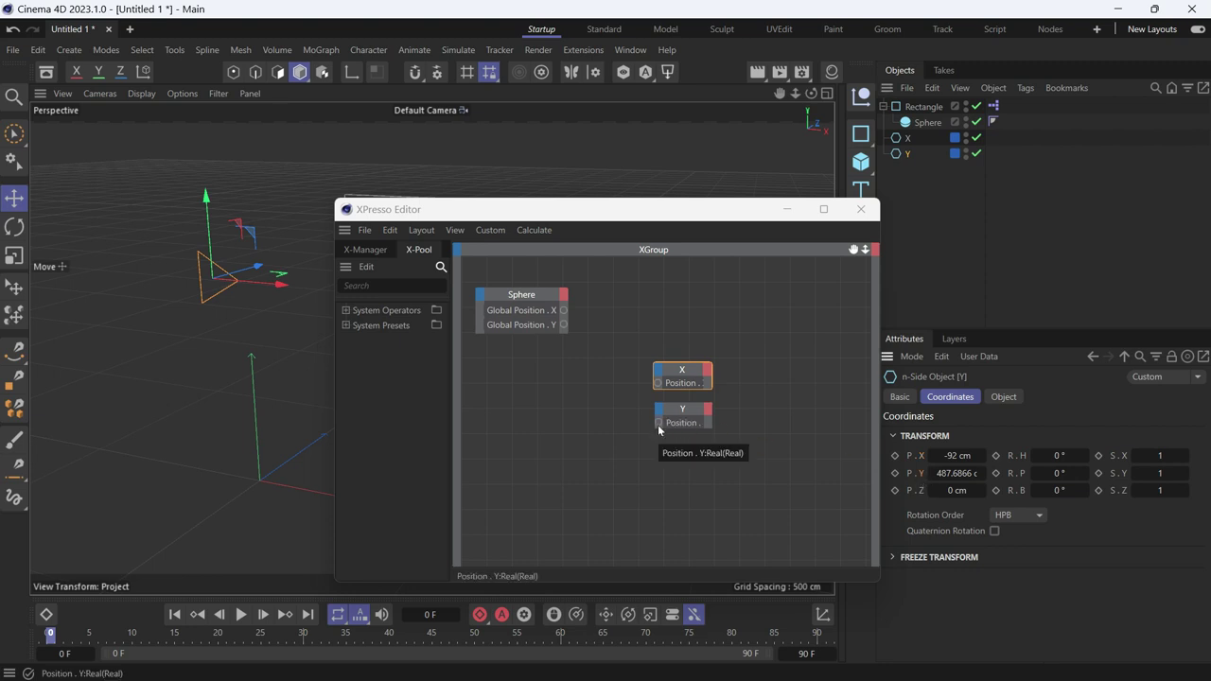
# Step: Link Sphere's Global Position . X to X's Position . X and Global Position . Y to Y's Position . Y
pyautogui.click(563, 319)
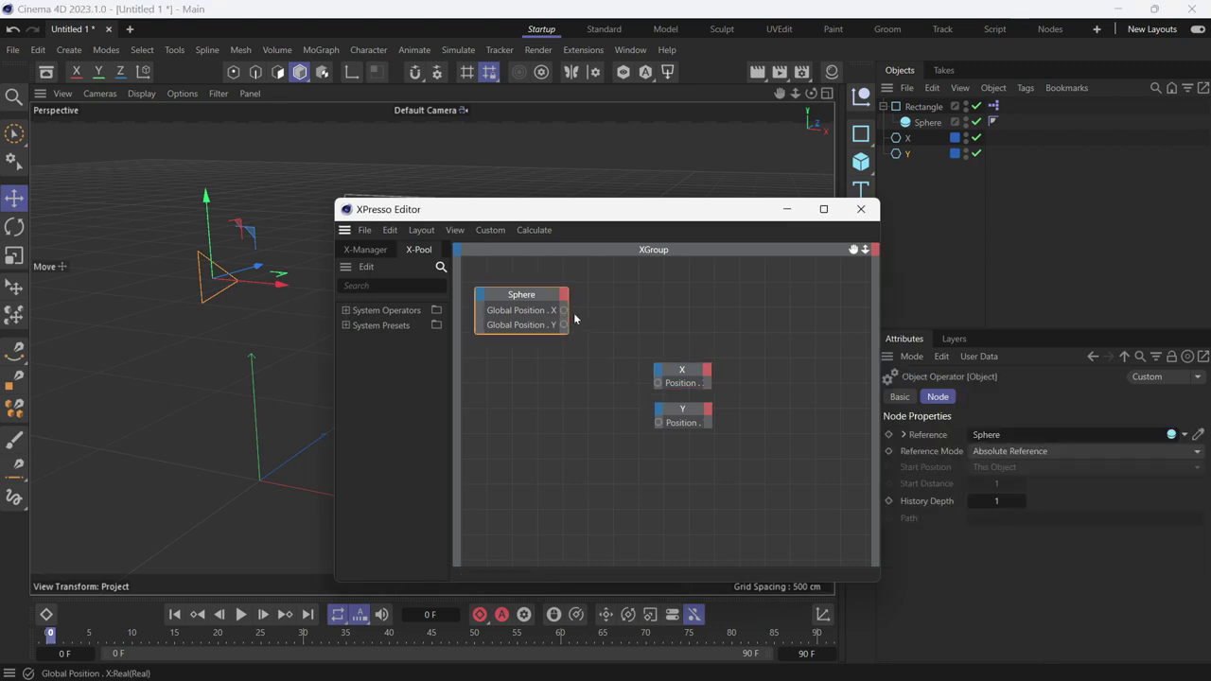
pyautogui.moveTo(565, 313); pyautogui.dragTo(593, 331)
pyautogui.moveTo(620, 372); pyautogui.dragTo(658, 383)
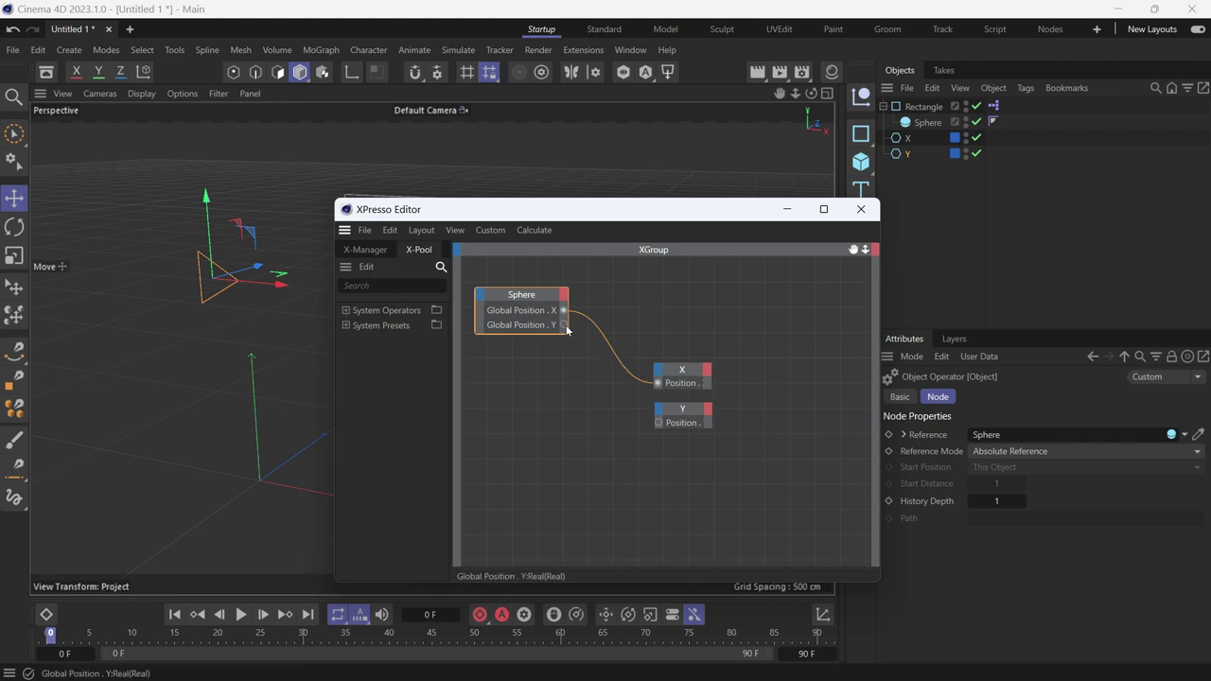
pyautogui.moveTo(565, 329); pyautogui.dragTo(660, 426)
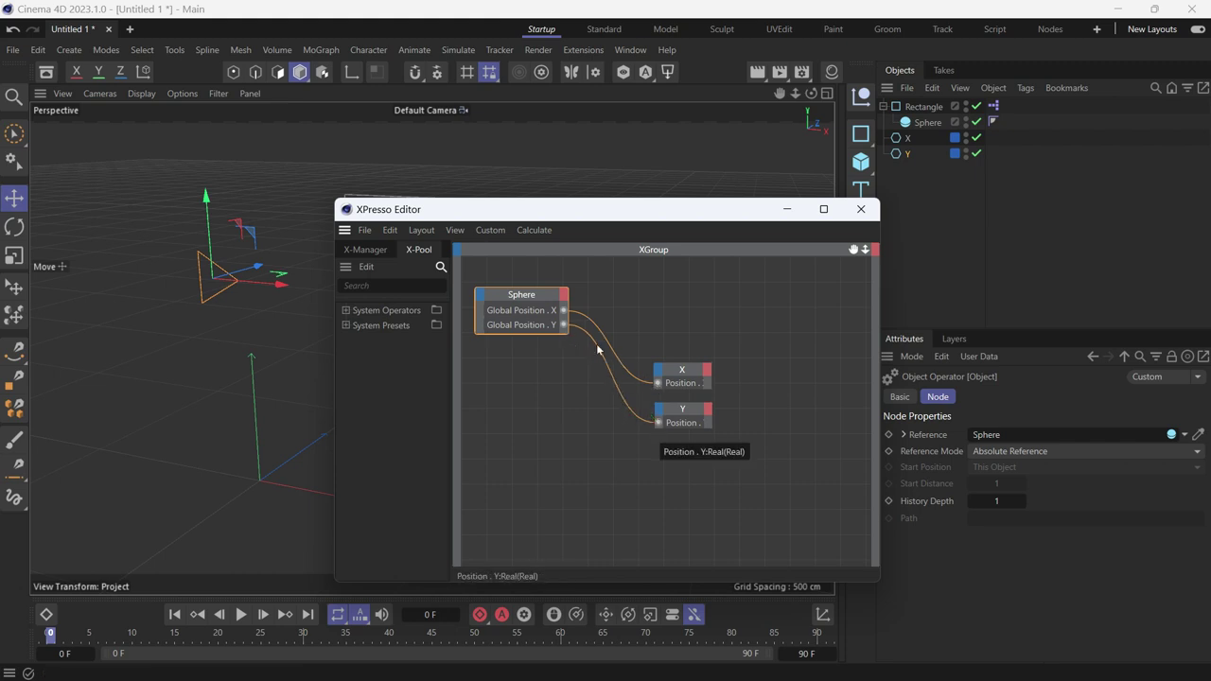
pyautogui.moveTo(721, 220); pyautogui.dragTo(1018, 269)
# Step: Drag the Rectangle to X 286.7667 cm, Y 382.9401 cm so the triangles follow, then check the Sphere
pyautogui.click(923, 108)
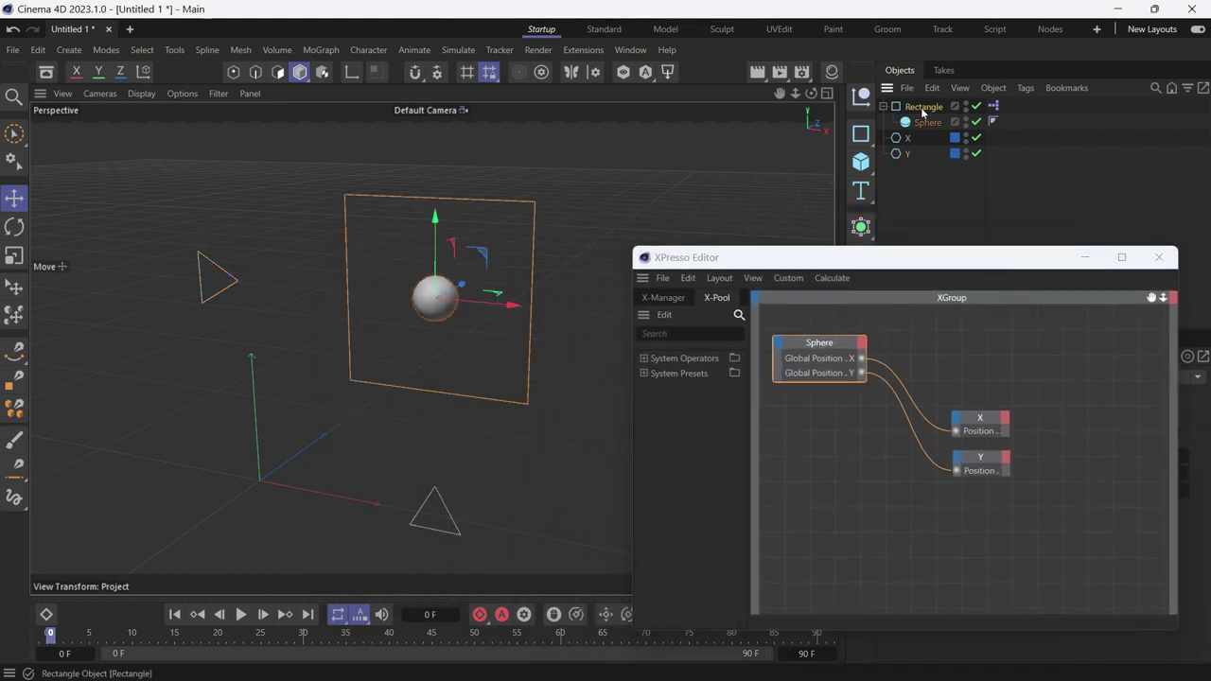
pyautogui.moveTo(477, 263); pyautogui.dragTo(420, 299)
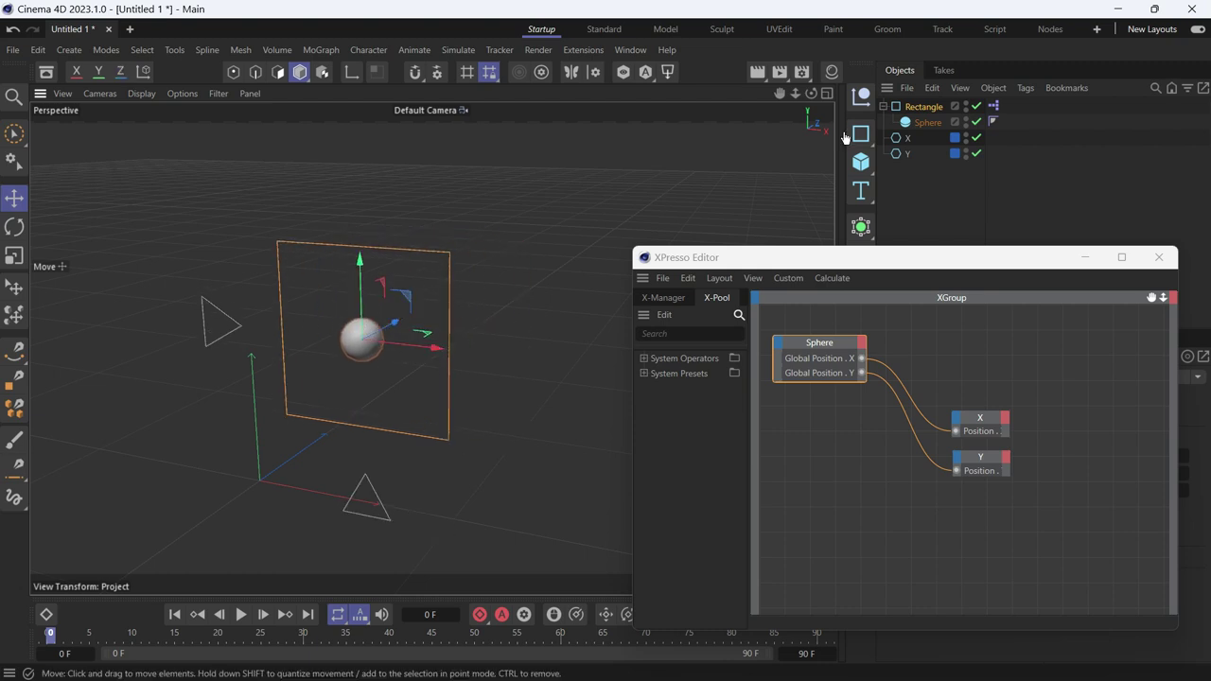
pyautogui.click(1158, 256)
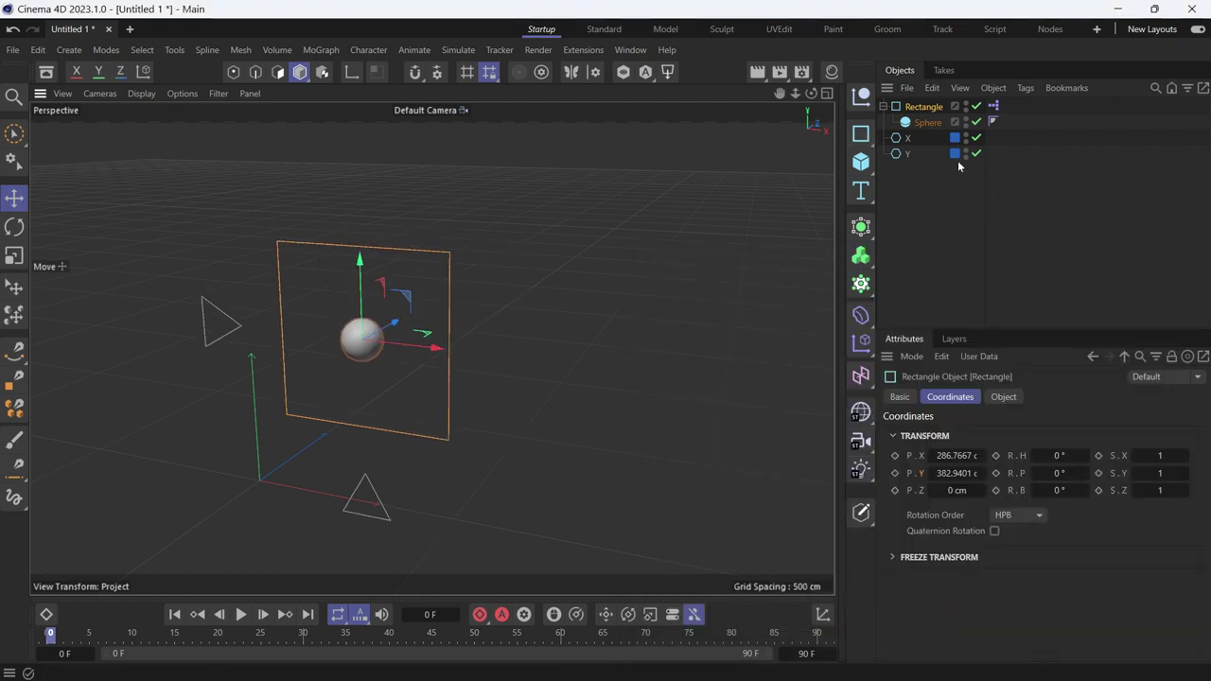
pyautogui.click(916, 123)
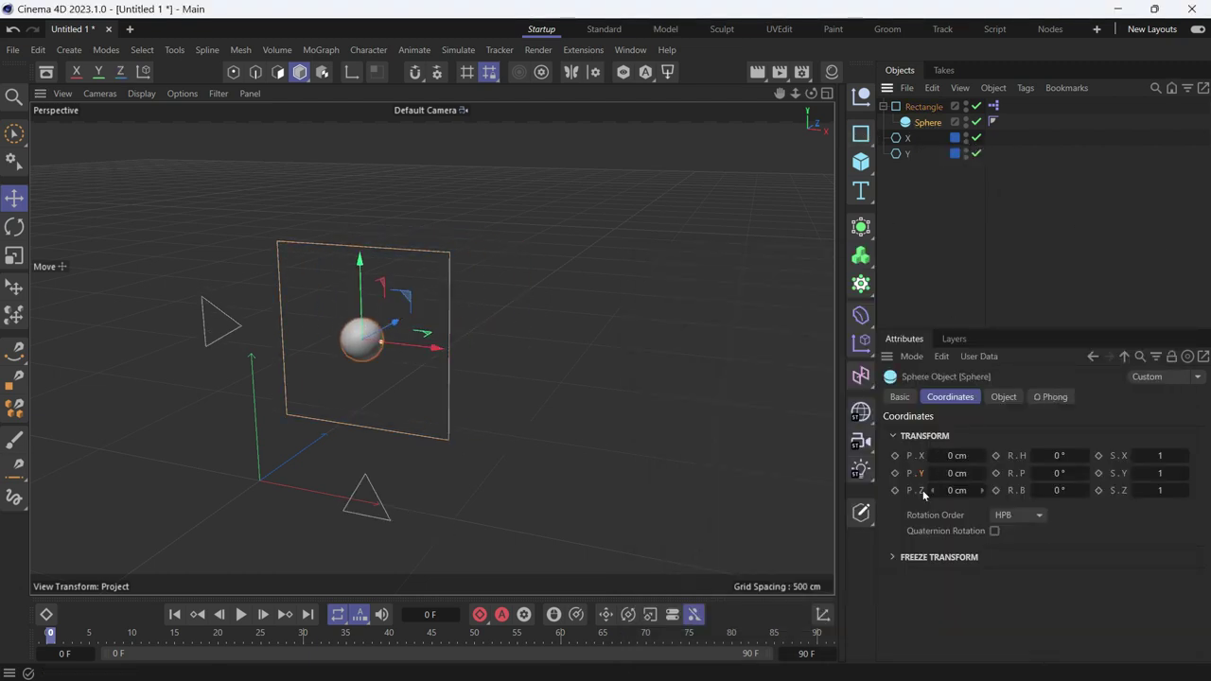